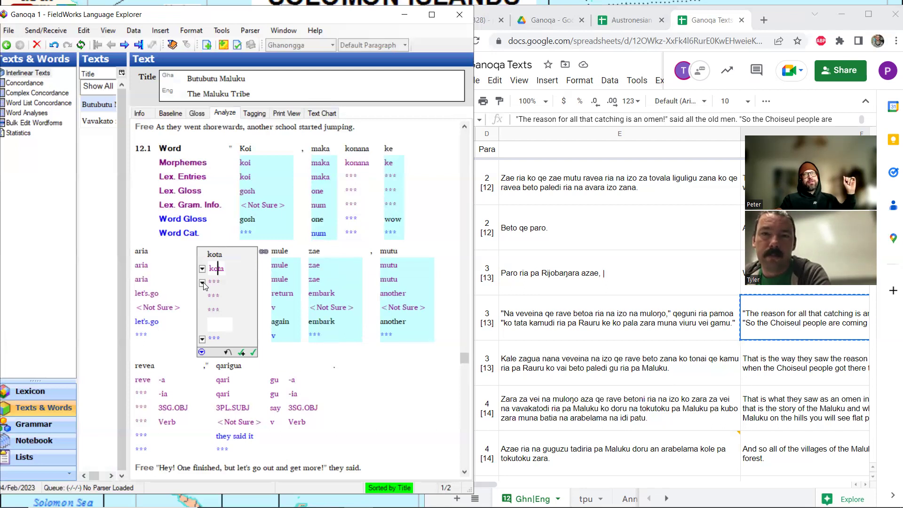
Create a new lexicon entry for kota with the gloss FUT
left_click(202, 283)
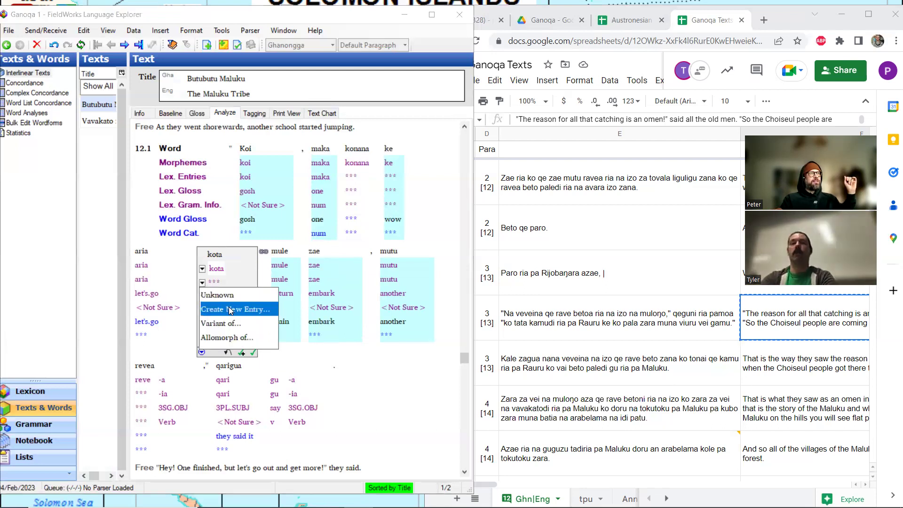
left_click(237, 308)
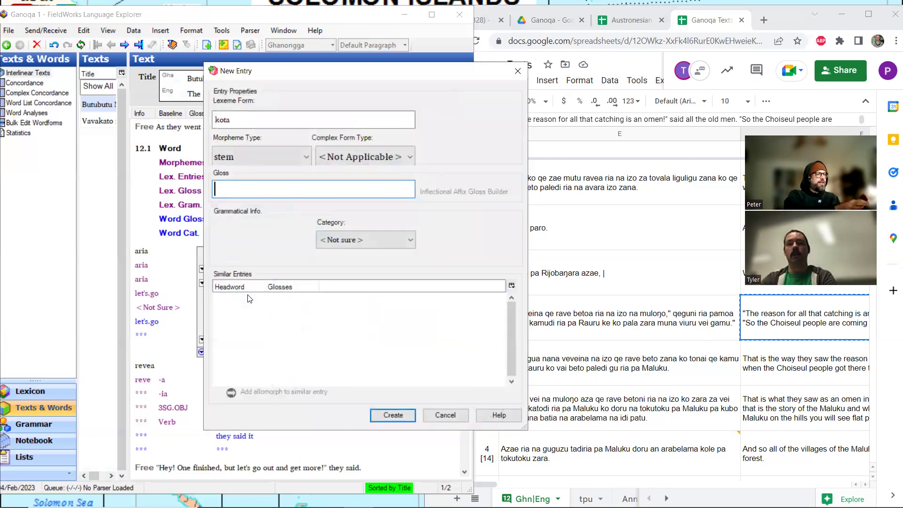
type("F")
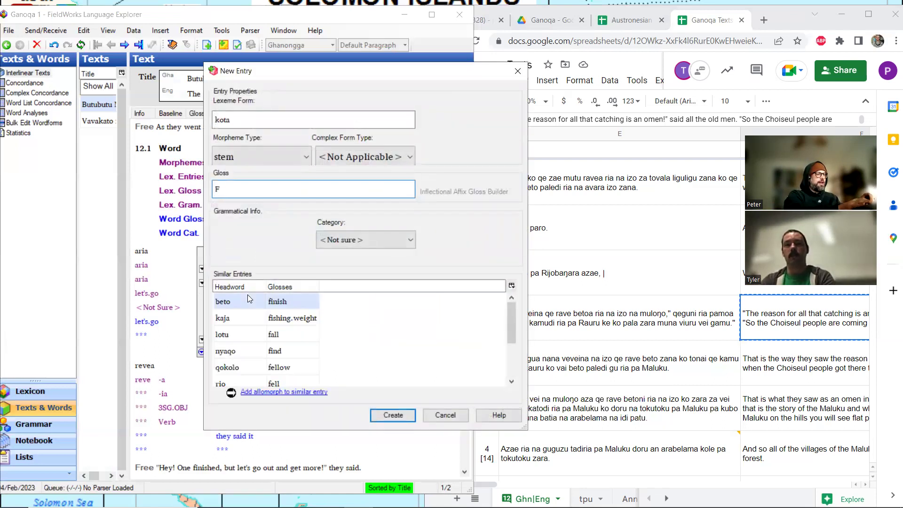
type("UT")
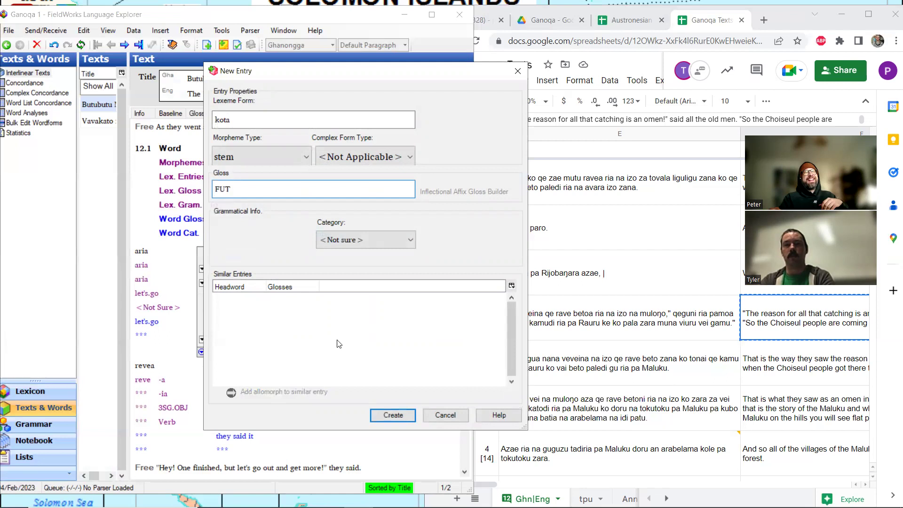
left_click(387, 409)
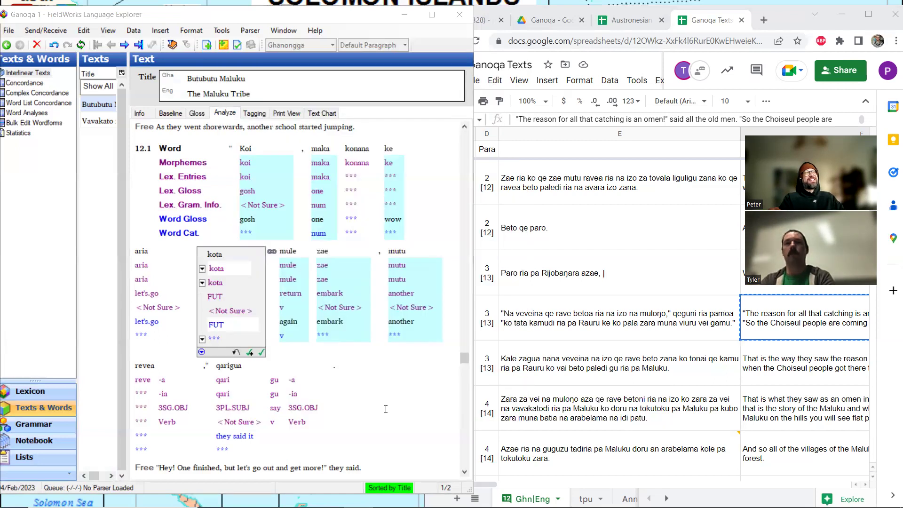
Switch 'The Maluku Tribe' to the word Gloss view
scroll(360, 342, "up", 3)
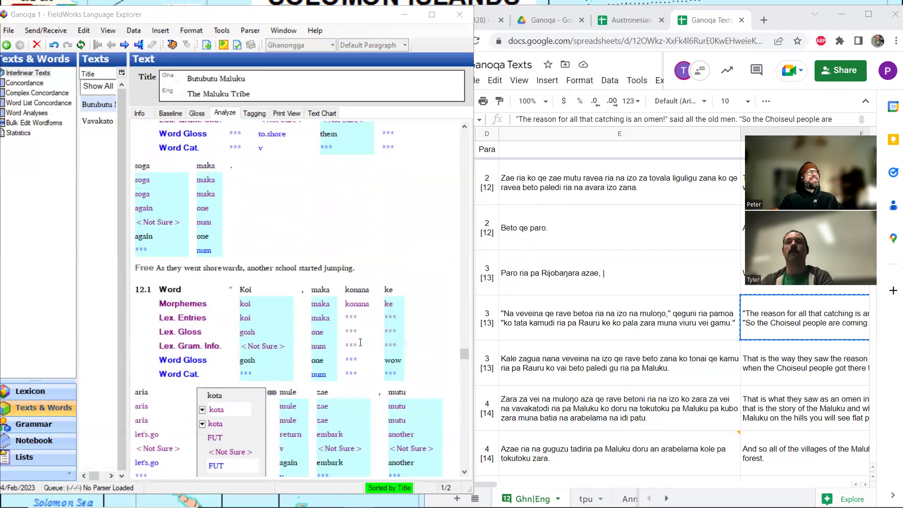
scroll(361, 342, "down", 3)
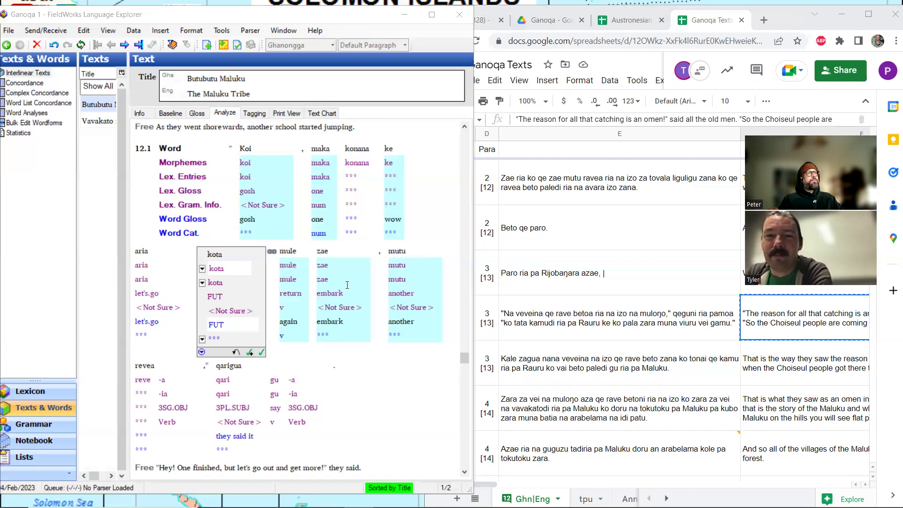
scroll(347, 285, "down", 10)
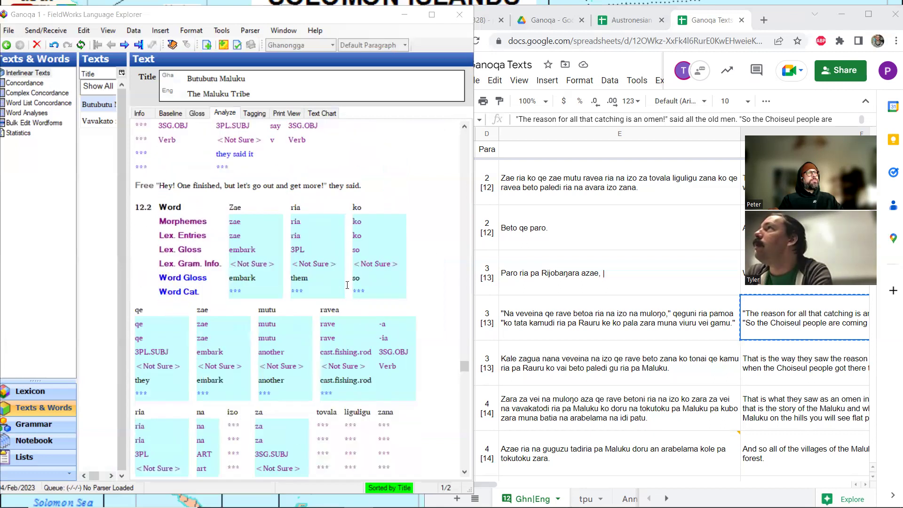
scroll(347, 285, "down", 5)
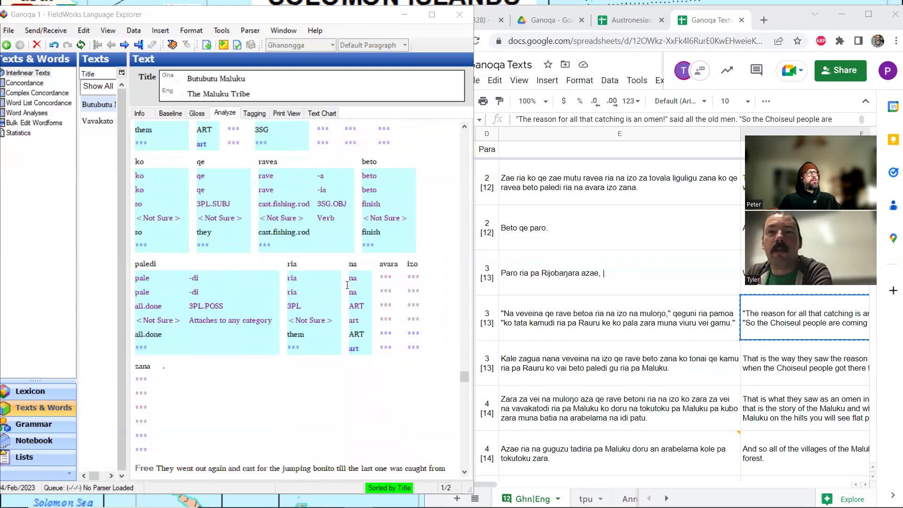
left_click(197, 113)
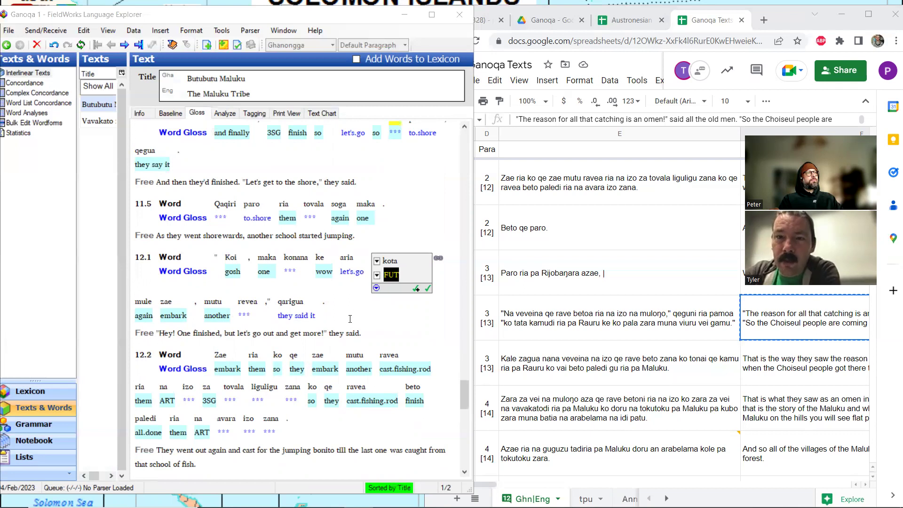
Commit the kota = FUT analysis in sentence 12.1 and move down to sentence 12.2
key("Return")
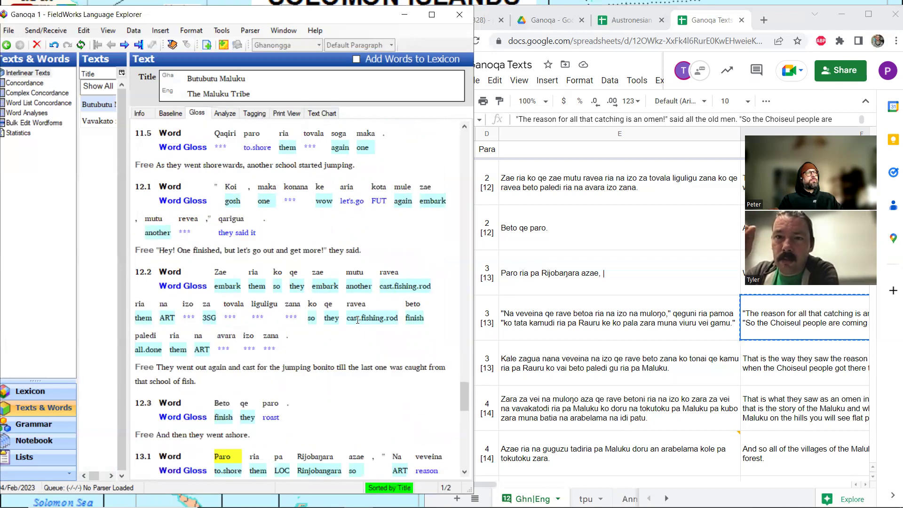
scroll(358, 320, "down", 3)
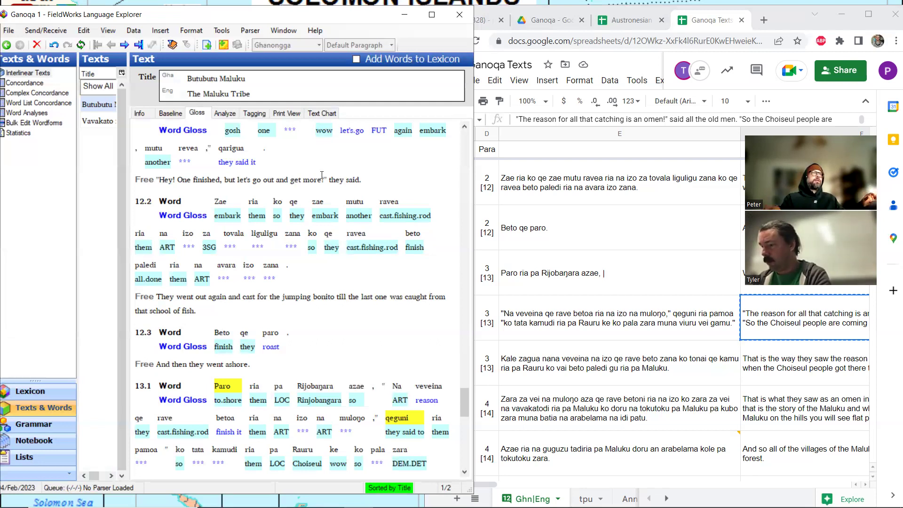
Search the Ganoqa Texts spreadsheet for 'tovala', stepping to its second match in row 143
left_click(230, 238)
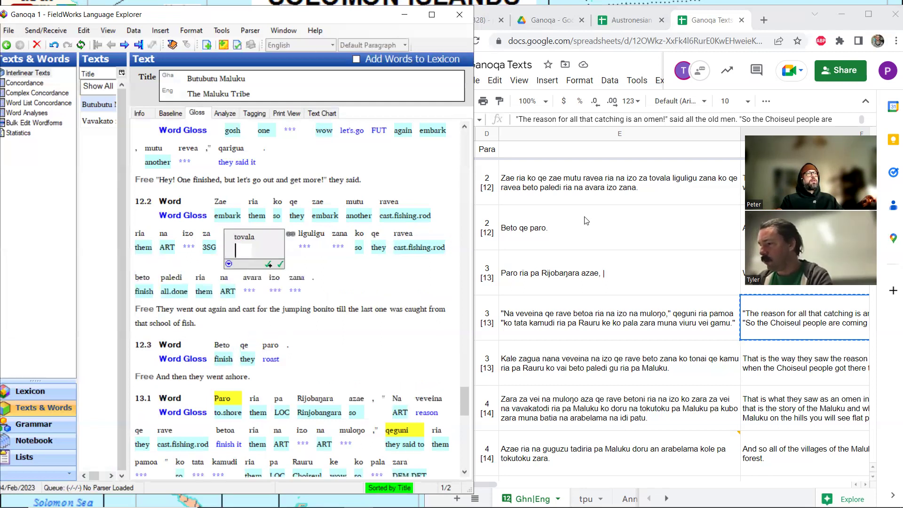
left_click(789, 211)
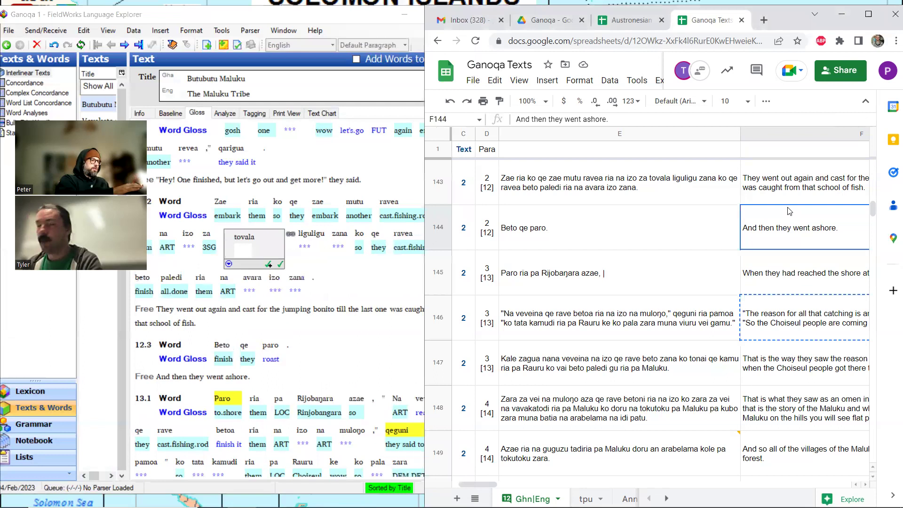
key("ctrl+f")
type("tovala")
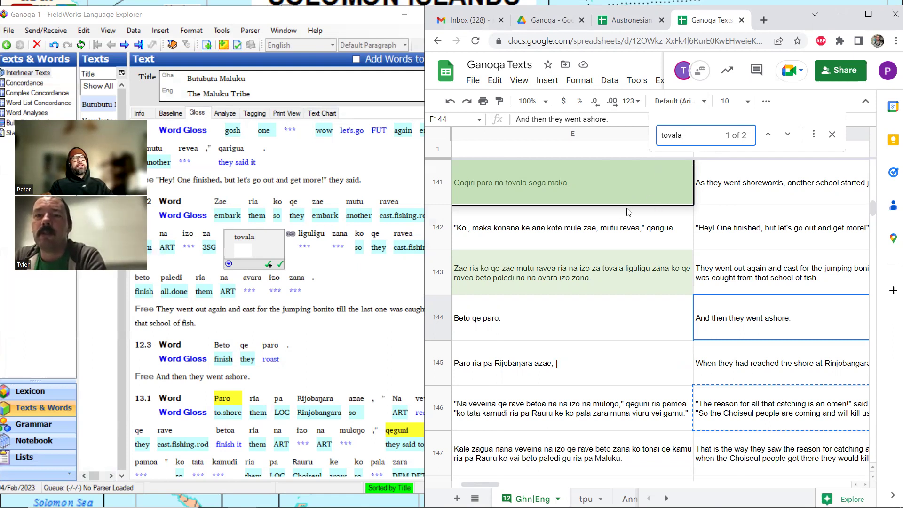
left_click(788, 137)
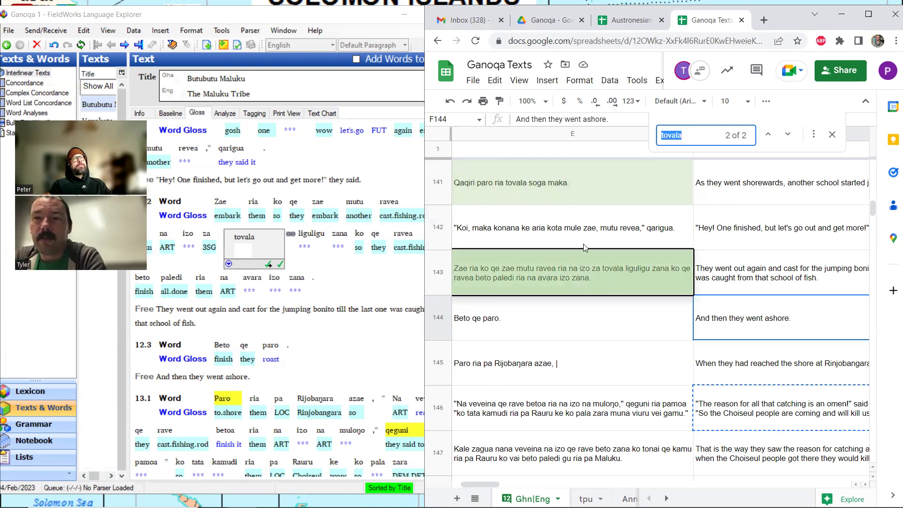
left_click(240, 250)
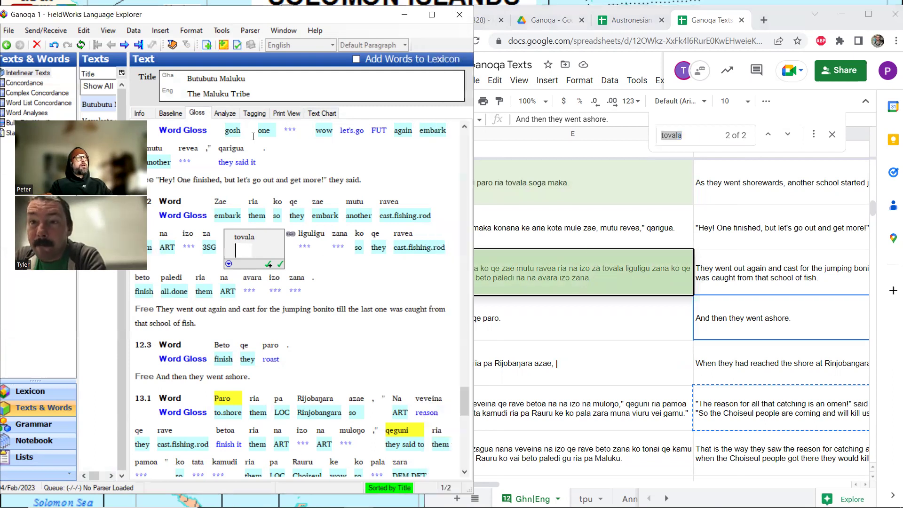
In the Analyze view, create a stem entry tovala glossed 'jump' and open it in the lexicon
left_click(229, 116)
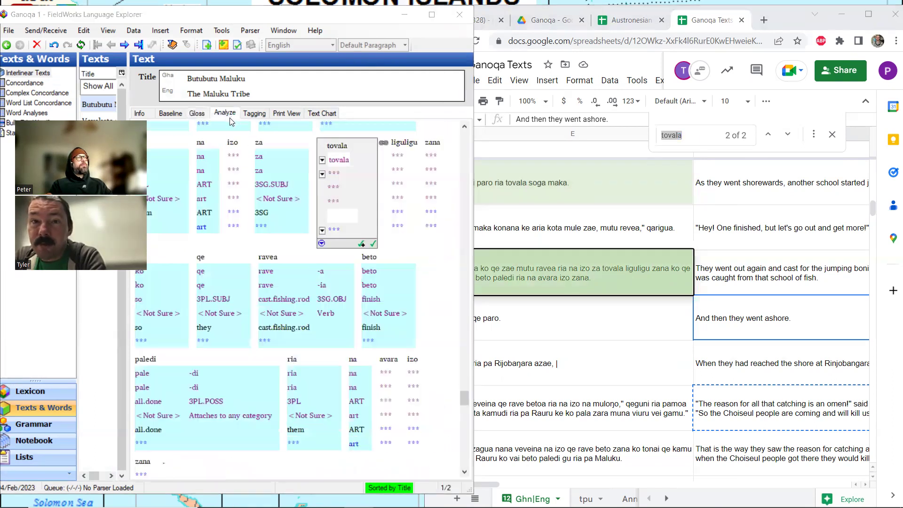
left_click(322, 174)
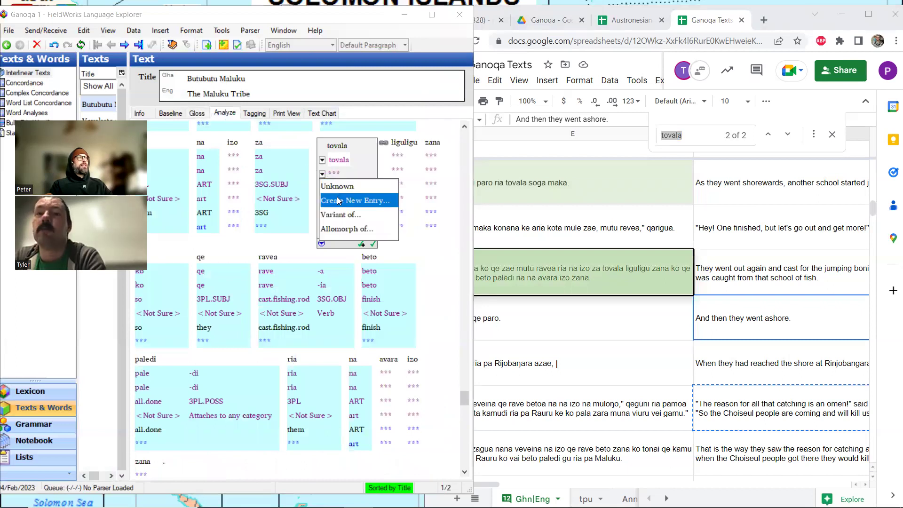
left_click(338, 201)
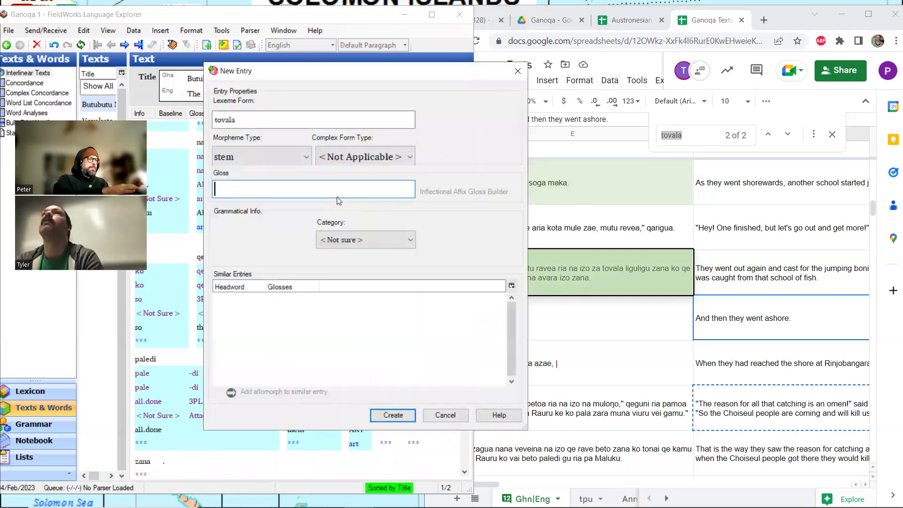
type("jump")
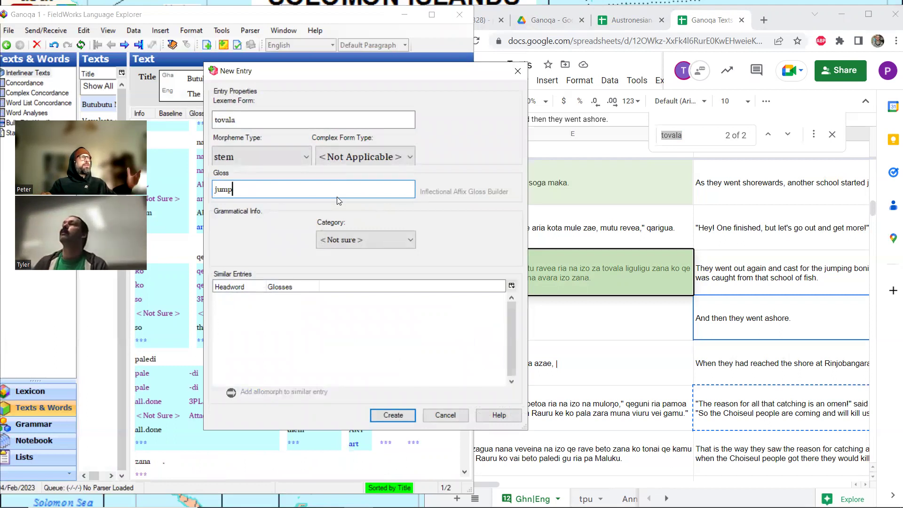
left_click(393, 414)
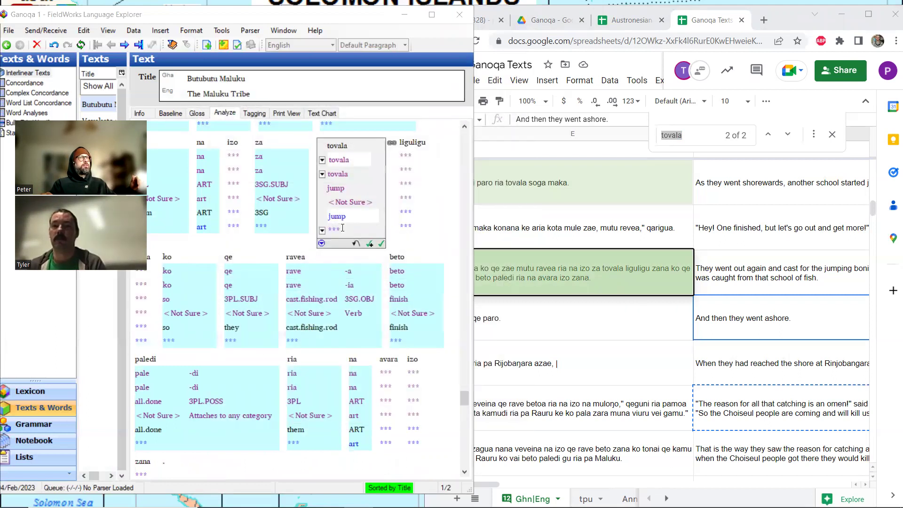
left_click(338, 174)
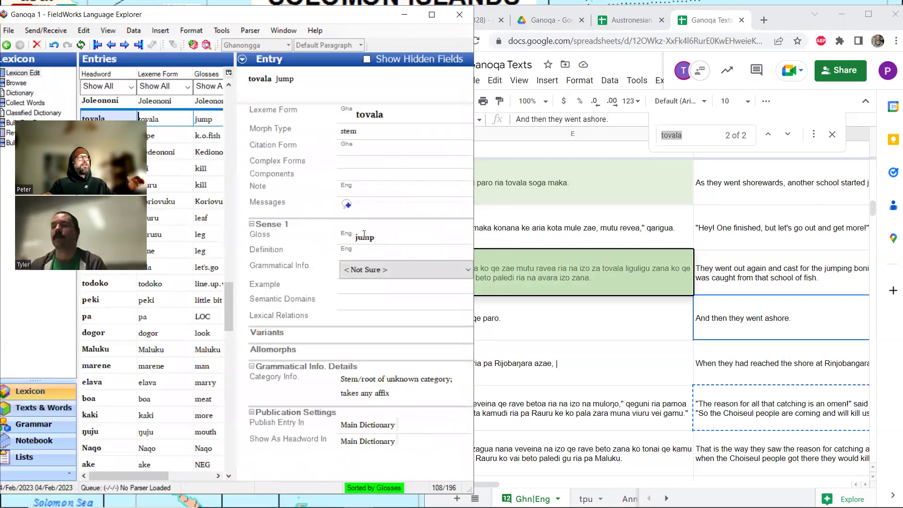
Define tovala as 'jumping, as a fish', then show 'The Maluku Tribe' in Gloss view again
left_click(365, 253)
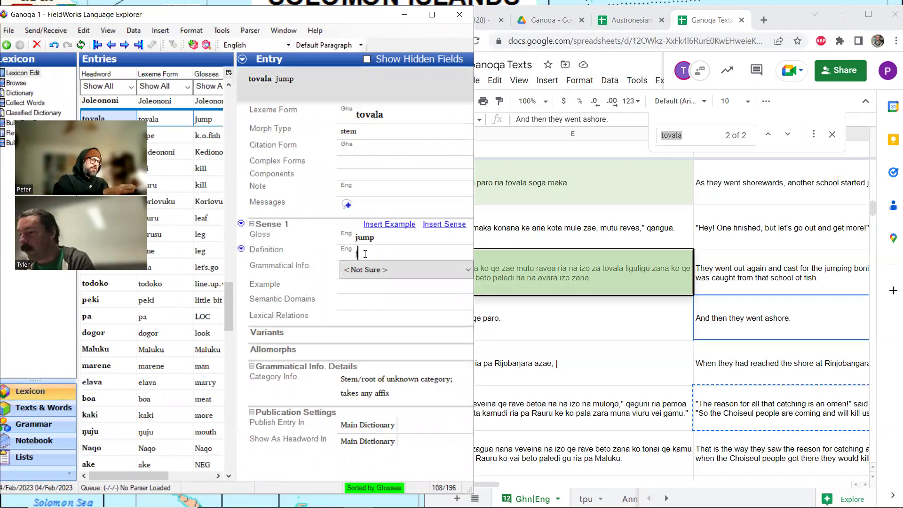
type("jumping, as a fish")
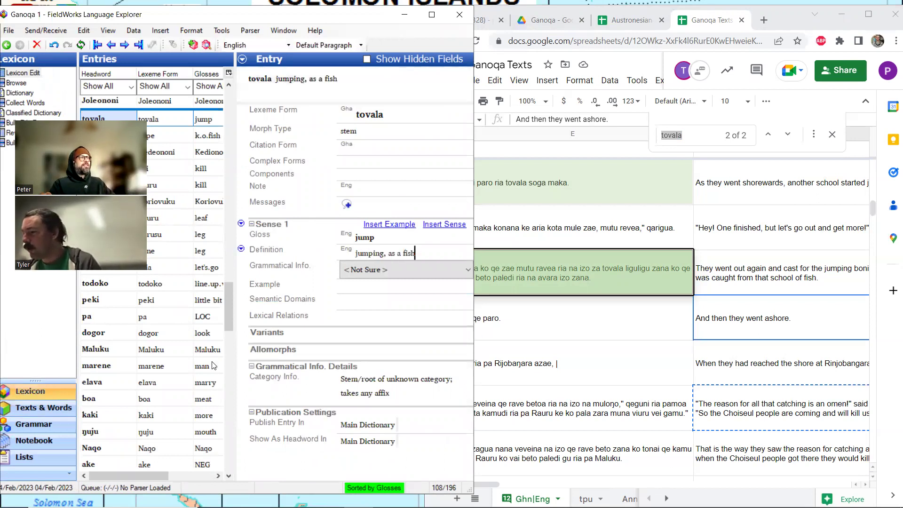
left_click(70, 407)
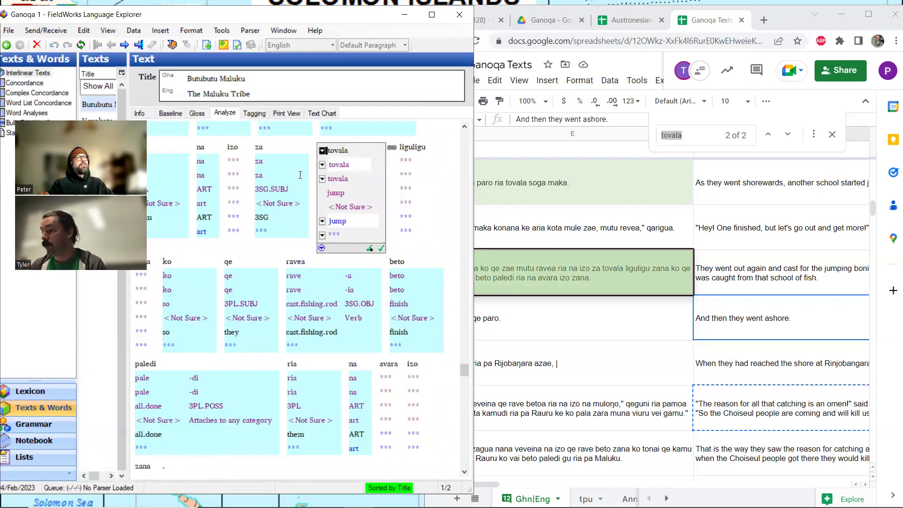
scroll(300, 175, "down", 3)
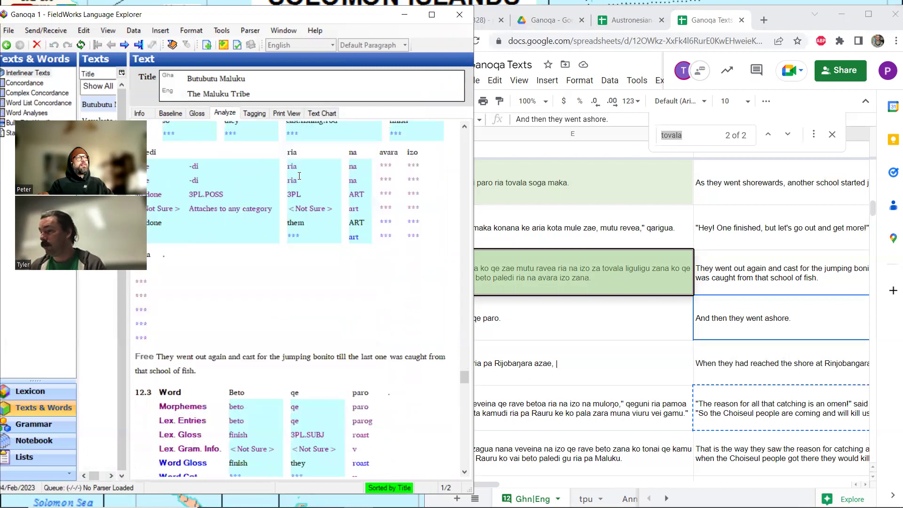
scroll(300, 176, "up", 3)
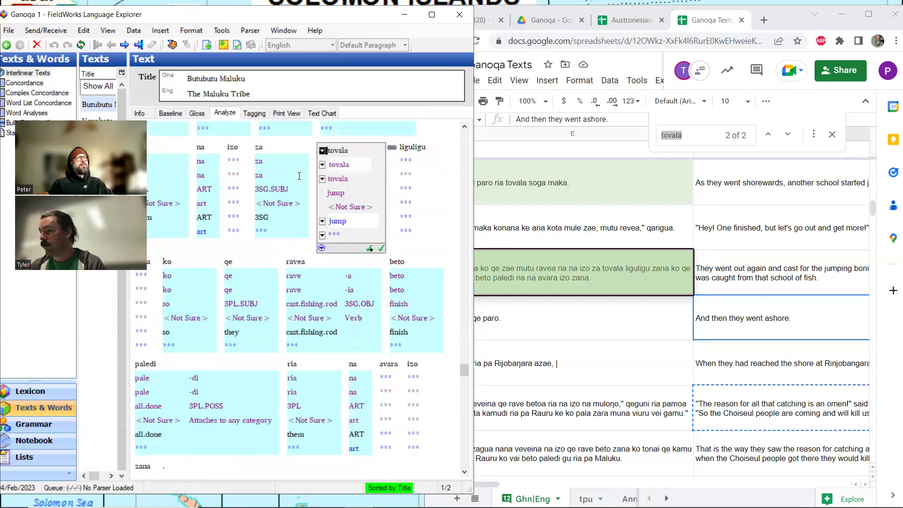
left_click(198, 114)
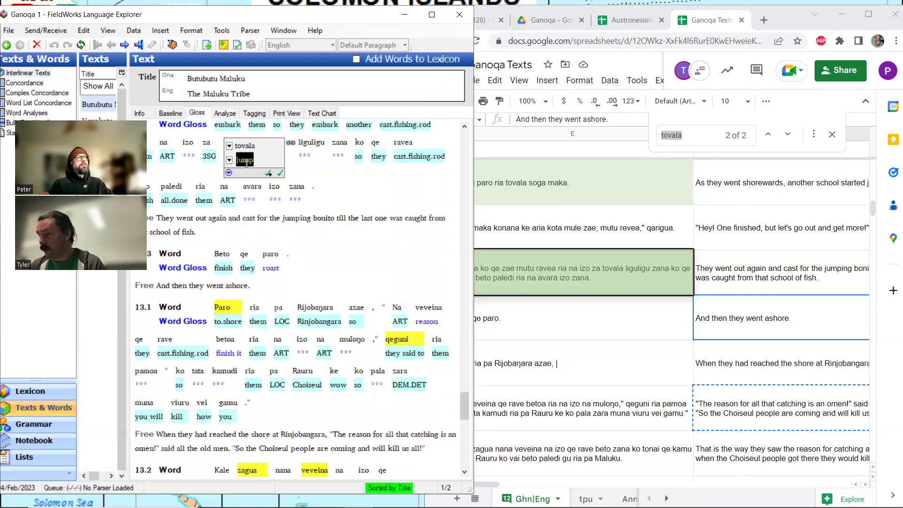
scroll(264, 188, "up", 2)
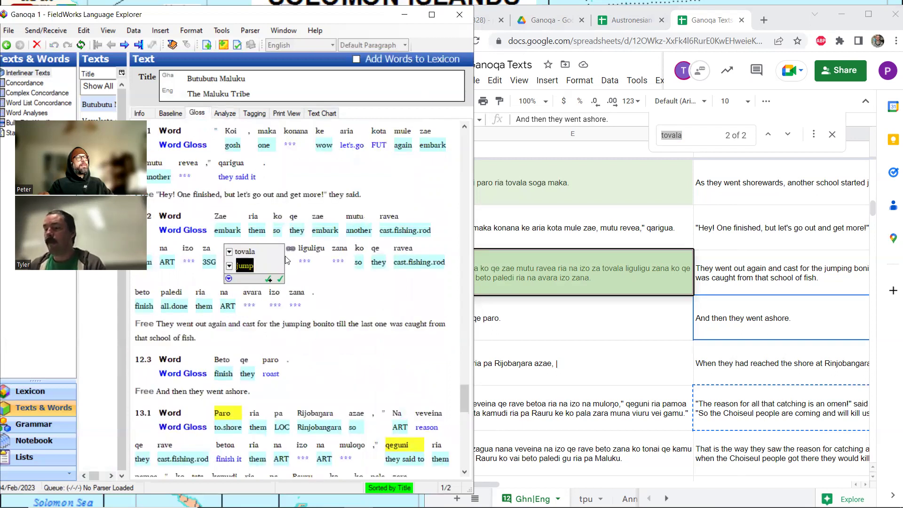